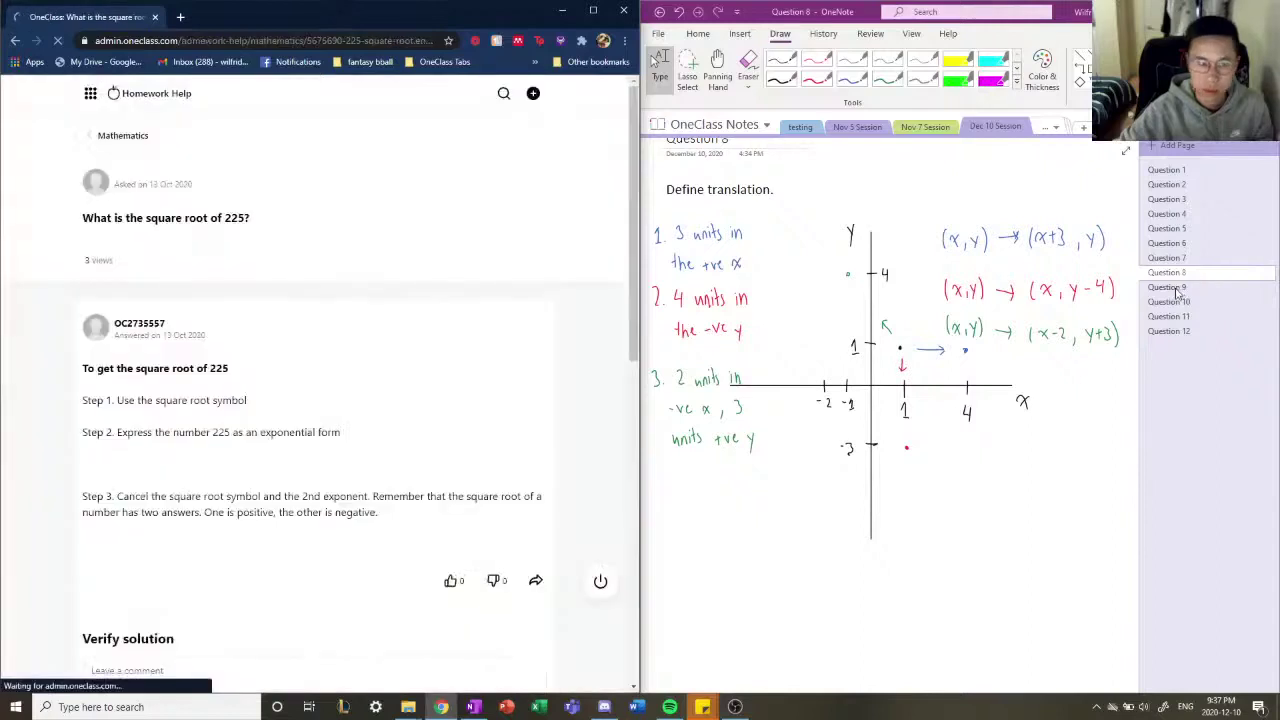
# Step: Open the Question 9 page showing 'What is the square root of 225?'
pyautogui.click(1170, 287)
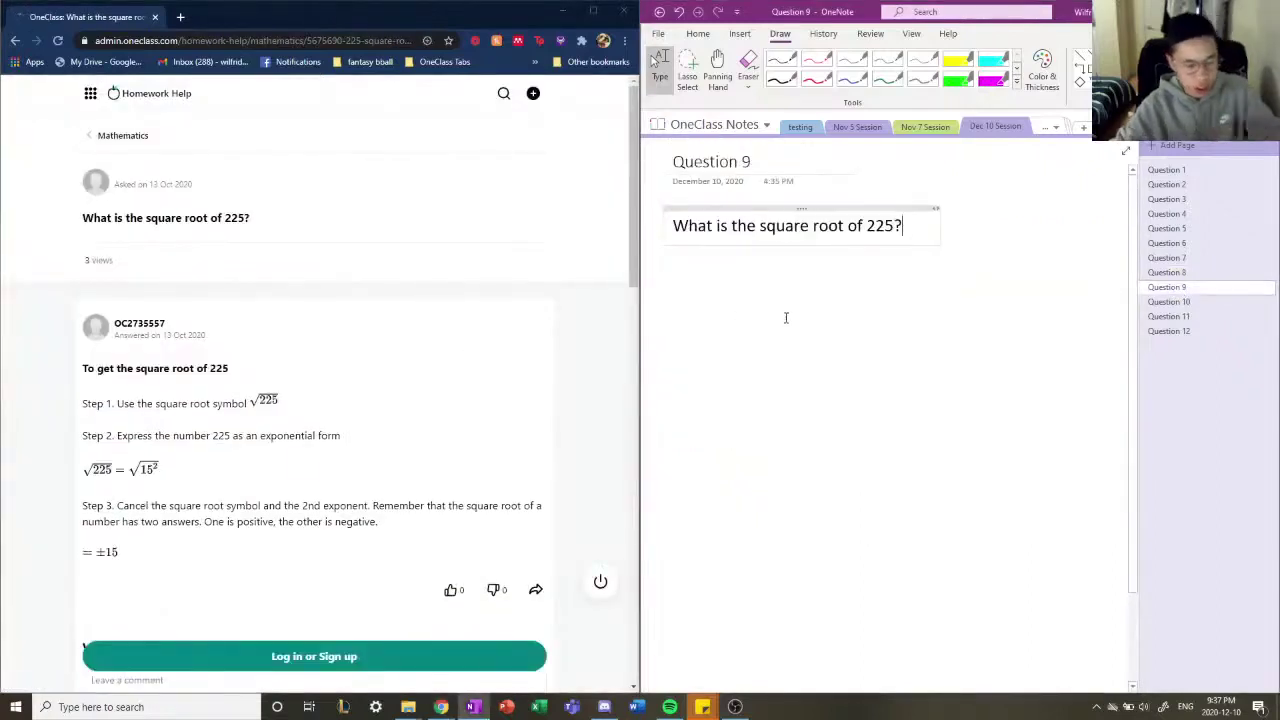
pyautogui.scroll(-2, 787, 320)
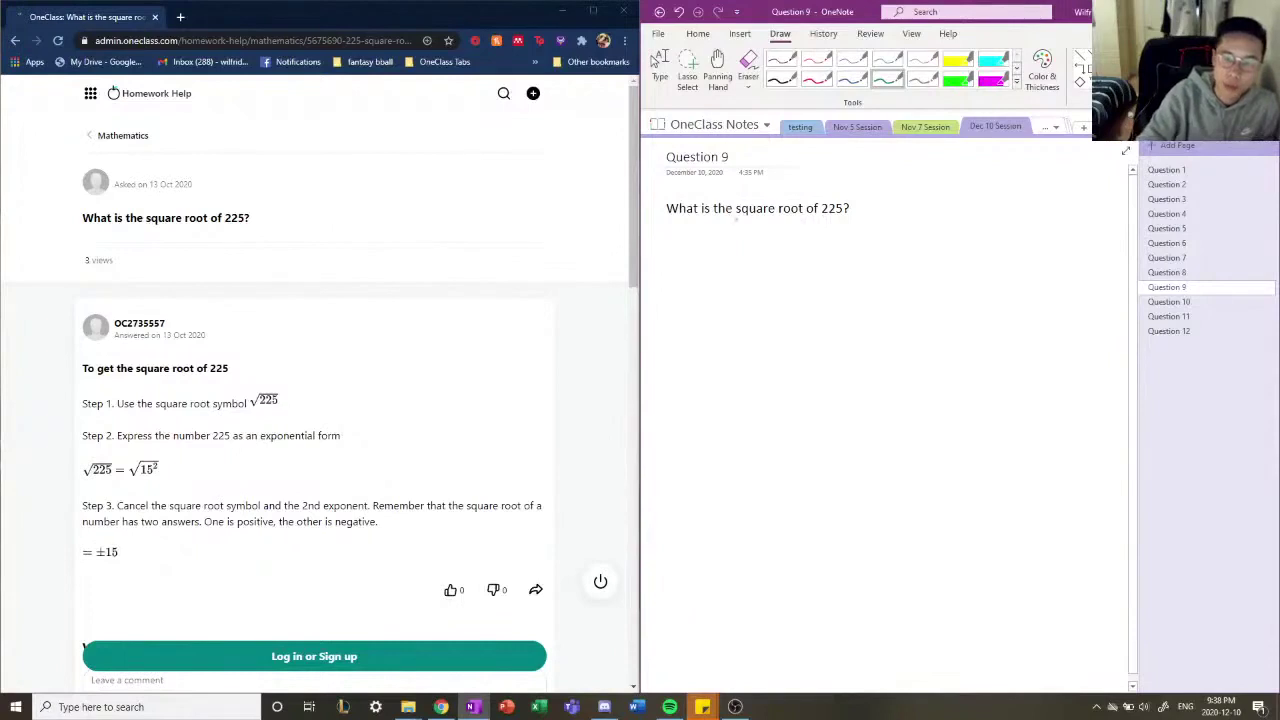
# Step: In black ink, handwrite 225 below the question with a branch down to 5×75
pyautogui.click(781, 76)
pyautogui.moveTo(717, 238)
pyautogui.mouseDown()
pyautogui.moveTo(738, 252)
pyautogui.moveTo(745, 235)
pyautogui.moveTo(736, 251)
pyautogui.mouseUp()
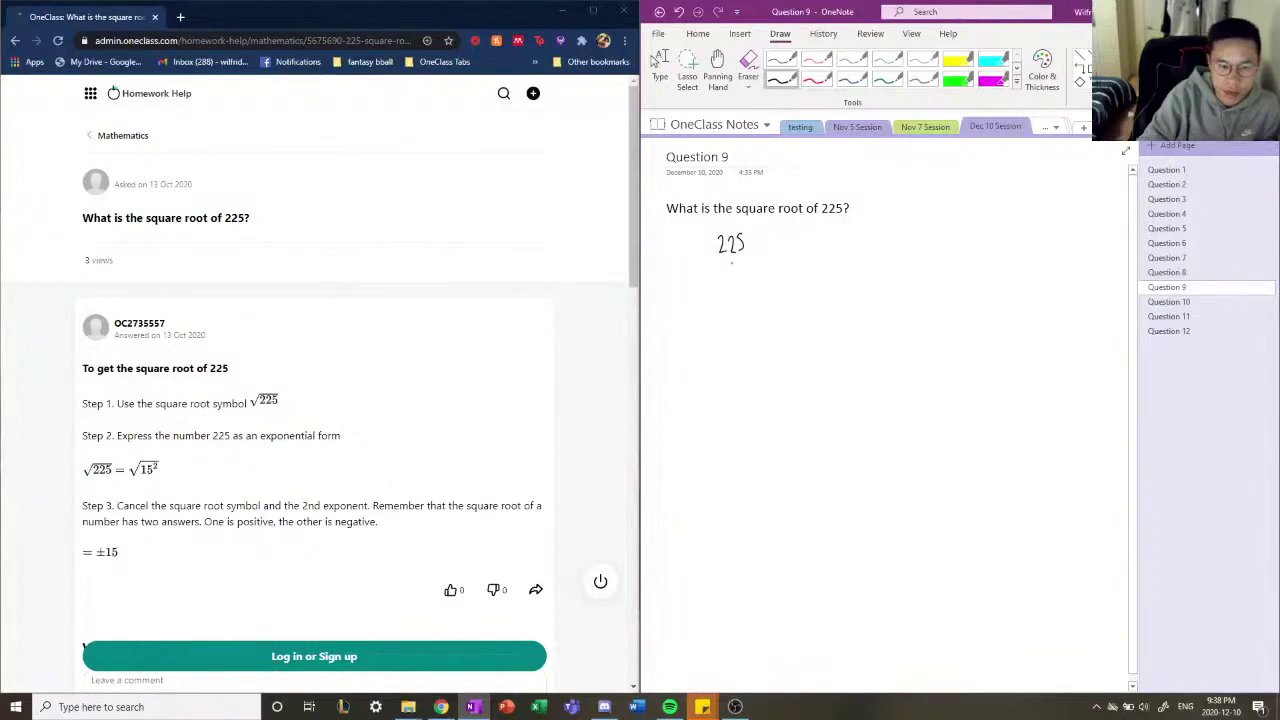
pyautogui.moveTo(732, 264); pyautogui.dragTo(716, 301)
pyautogui.moveTo(726, 297); pyautogui.dragTo(743, 302)
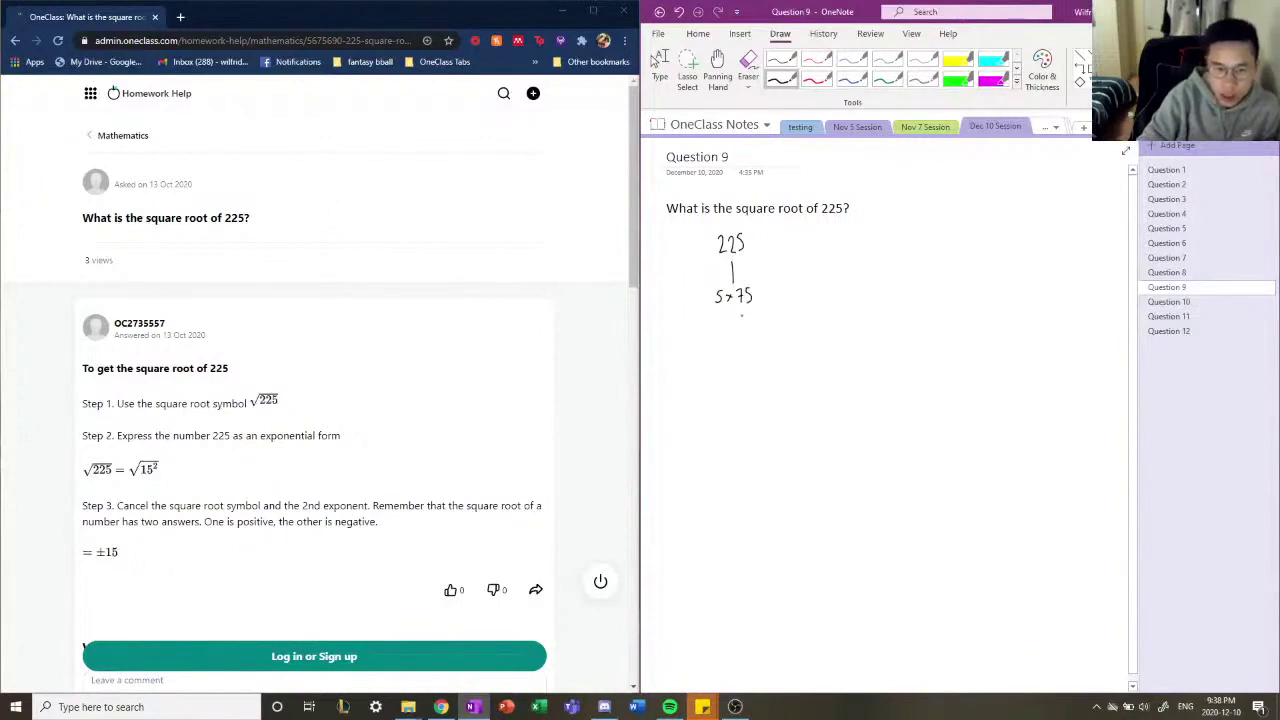
pyautogui.moveTo(741, 316); pyautogui.dragTo(737, 337)
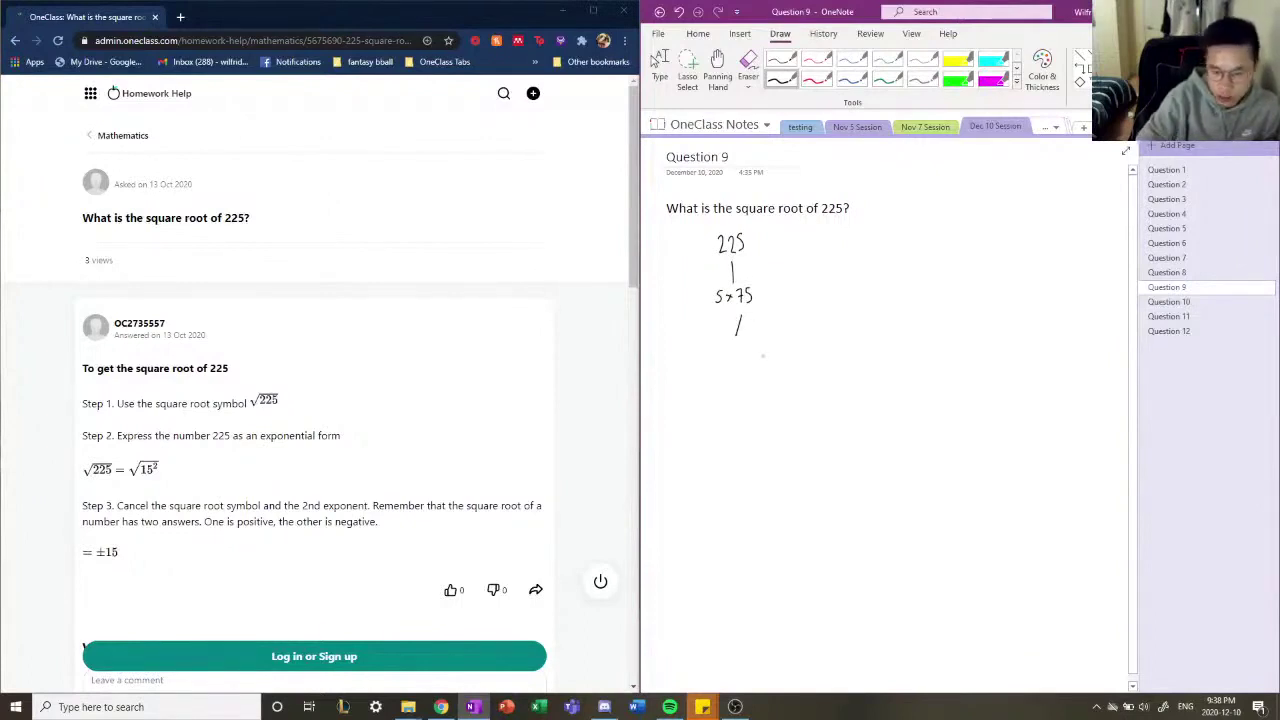
# Step: Undo the stray branch and incorrect 25 × 3 factors, leaving 225 branching to '5×'
pyautogui.hotkey('ctrl', 'z')
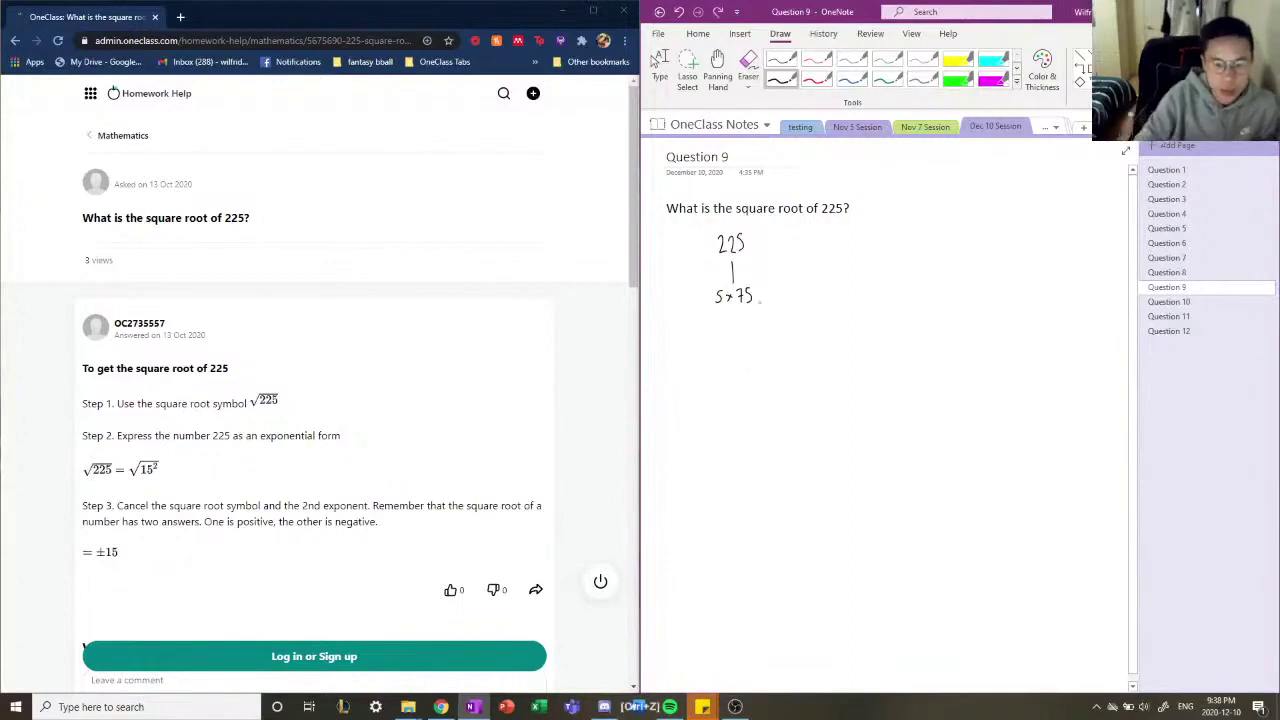
pyautogui.moveTo(733, 347); pyautogui.dragTo(740, 359)
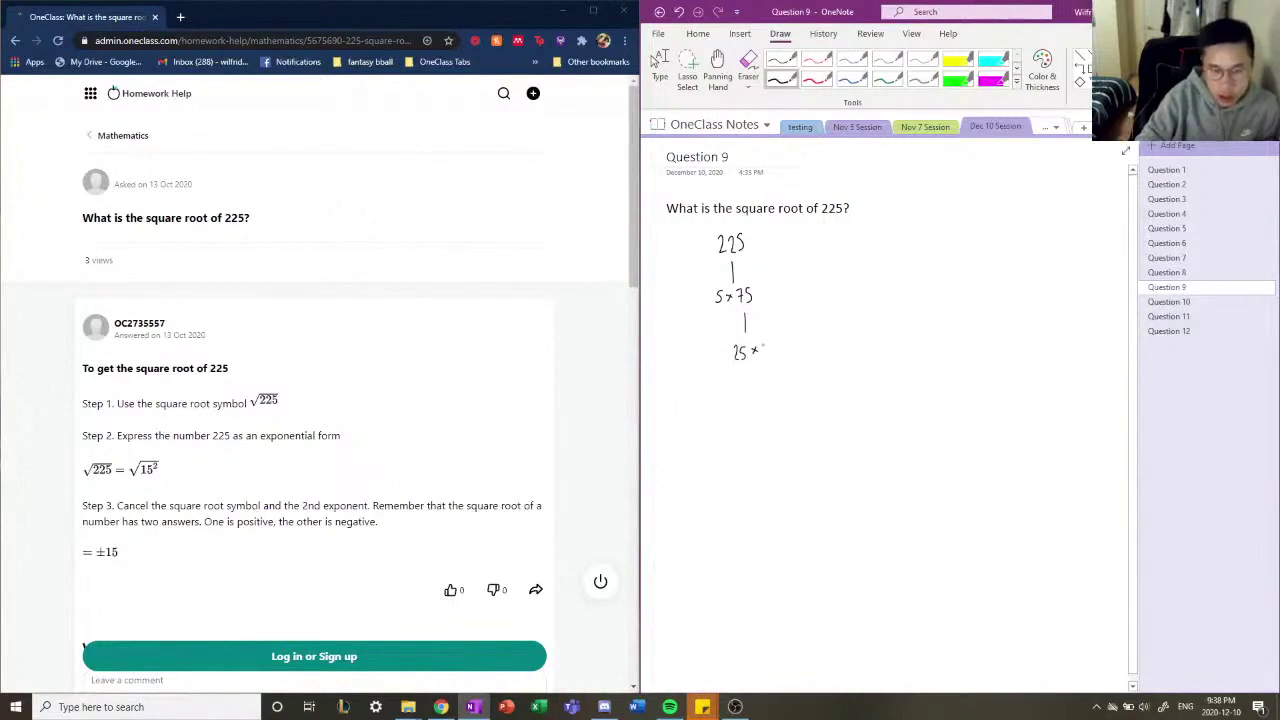
pyautogui.moveTo(763, 343); pyautogui.dragTo(764, 357)
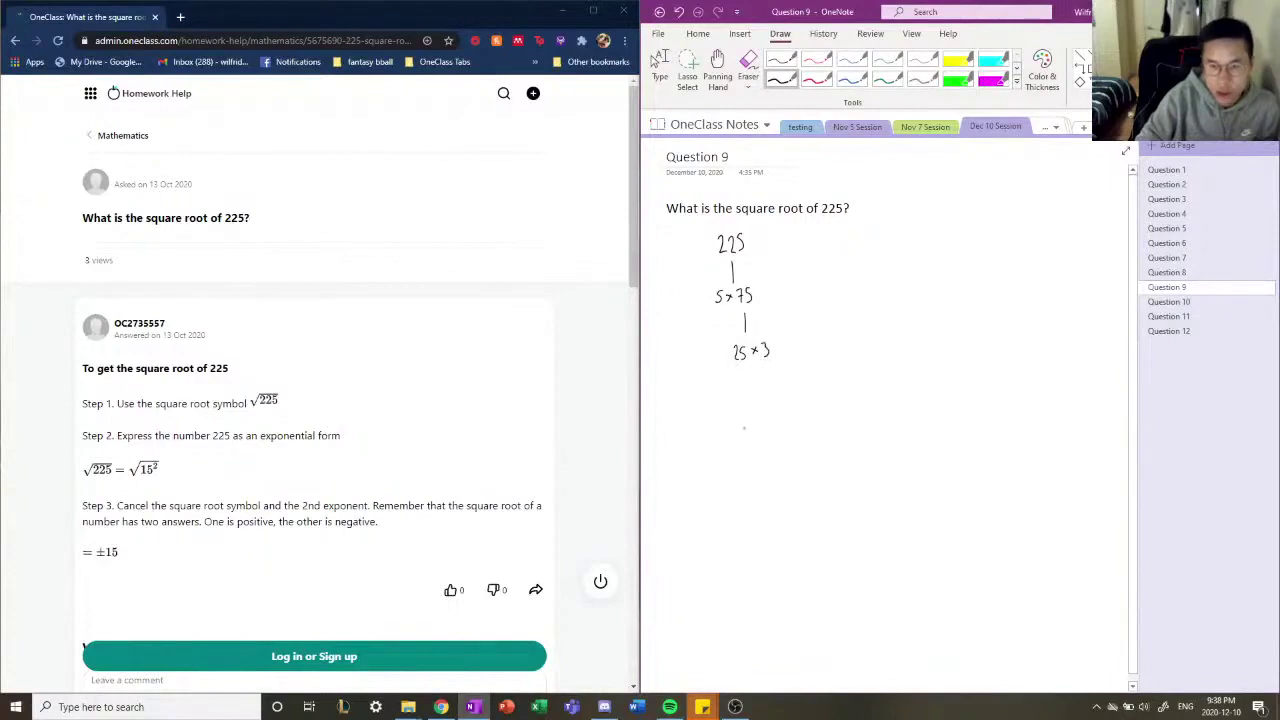
pyautogui.hotkey('ctrl', 'z')
pyautogui.hotkey('ctrl', 'z')
pyautogui.hotkey('ctrl', 'z')
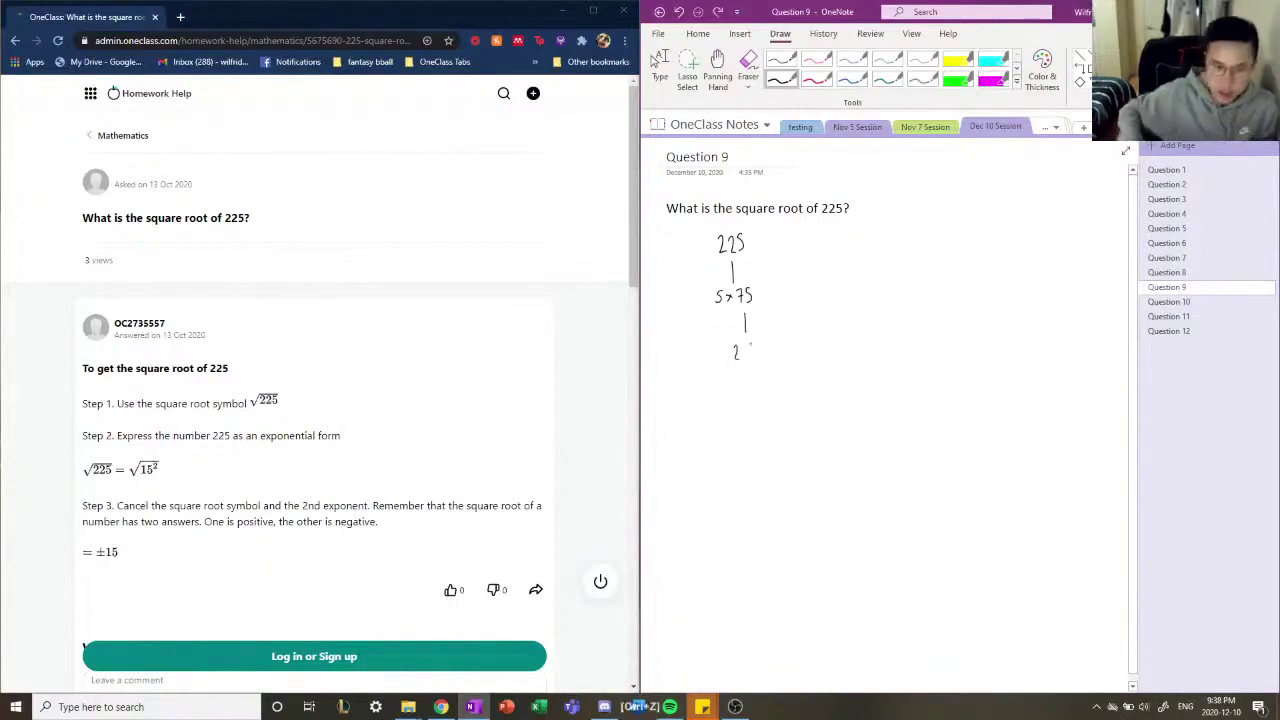
pyautogui.hotkey('ctrl', 'z')
pyautogui.hotkey('ctrl', 'z')
pyautogui.hotkey('ctrl', 'z')
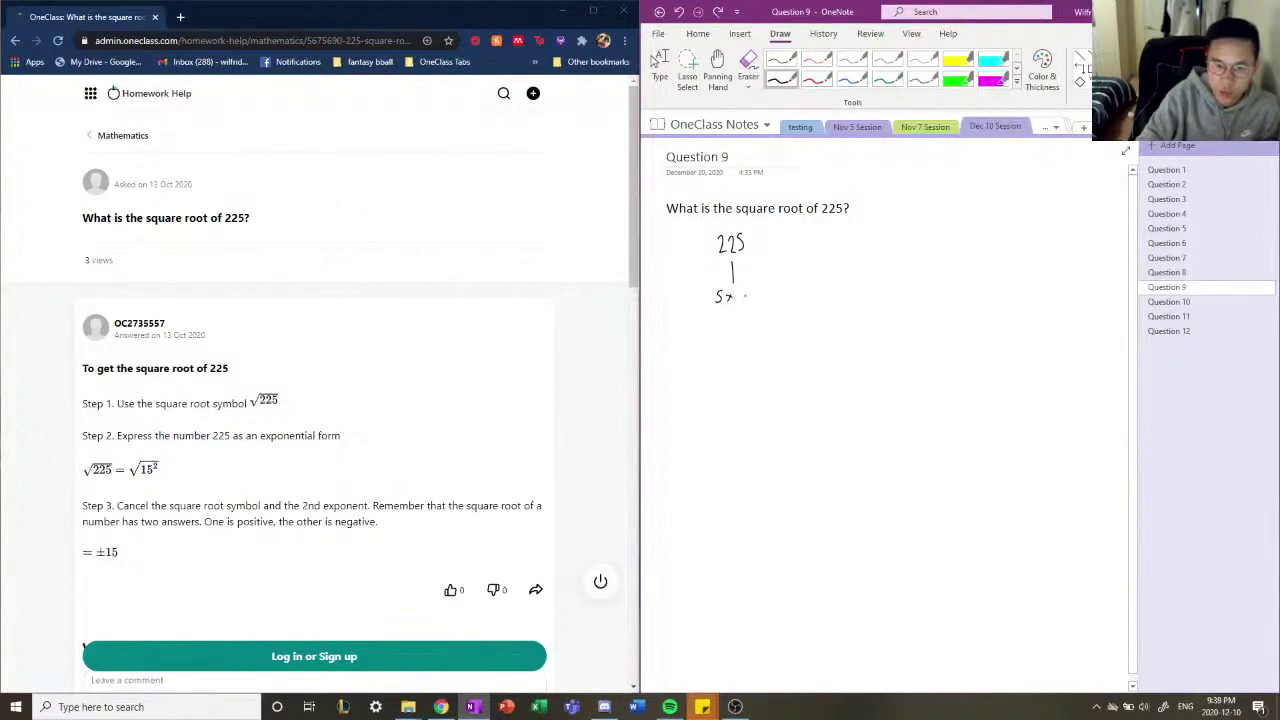
# Step: Complete the factor tree: 5×45, then 9×5, then 3×3
pyautogui.moveTo(743, 289); pyautogui.dragTo(754, 338)
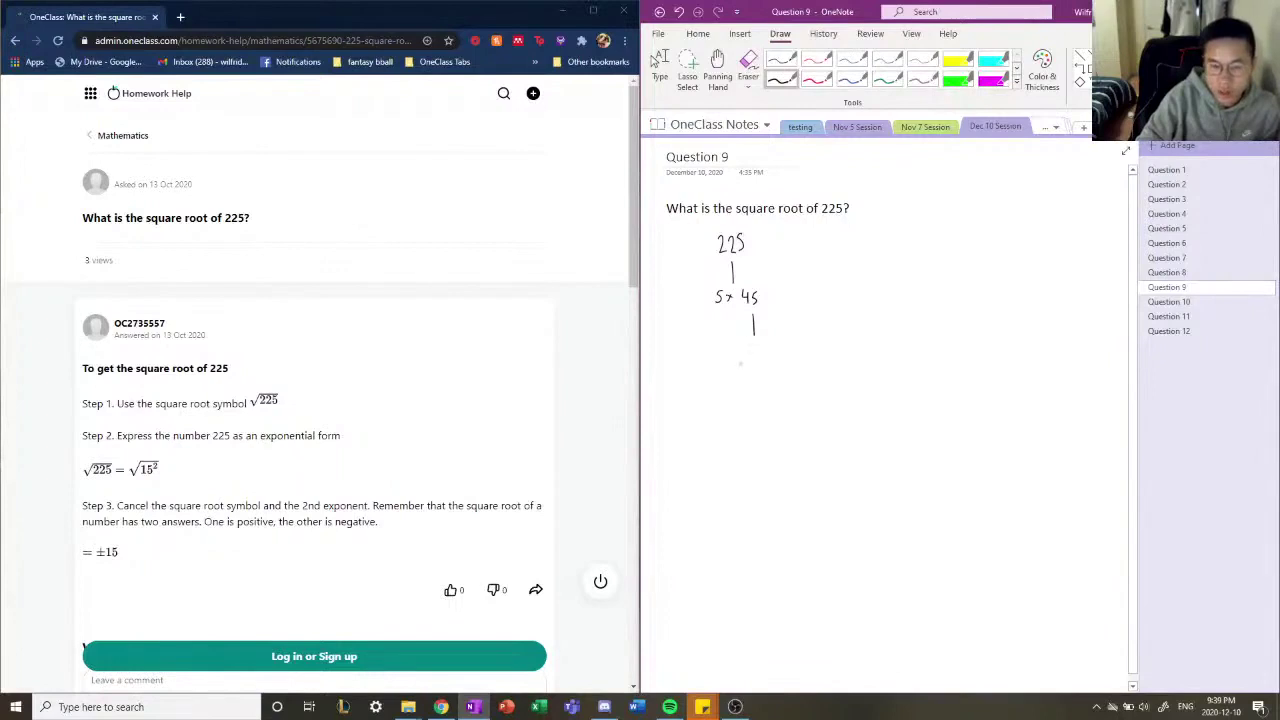
pyautogui.moveTo(747, 344); pyautogui.dragTo(756, 357)
pyautogui.moveTo(757, 348); pyautogui.dragTo(743, 406)
pyautogui.moveTo(756, 398); pyautogui.dragTo(754, 410)
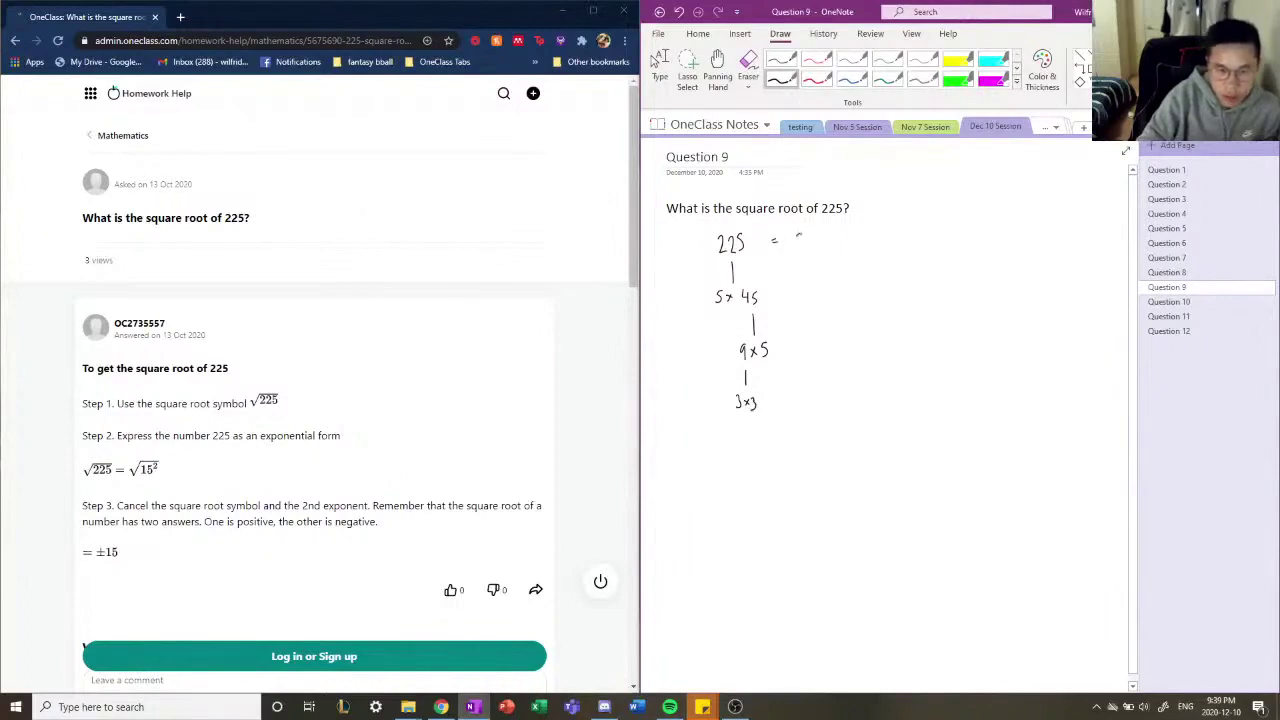
# Step: Write '= 5×5×3×3' beside 225 as its prime product
pyautogui.click(821, 241)
pyautogui.moveTo(797, 236)
pyautogui.mouseDown()
pyautogui.moveTo(796, 247)
pyautogui.moveTo(847, 240)
pyautogui.mouseUp()
pyautogui.moveTo(847, 233); pyautogui.dragTo(870, 238)
pyautogui.moveTo(870, 231); pyautogui.dragTo(874, 243)
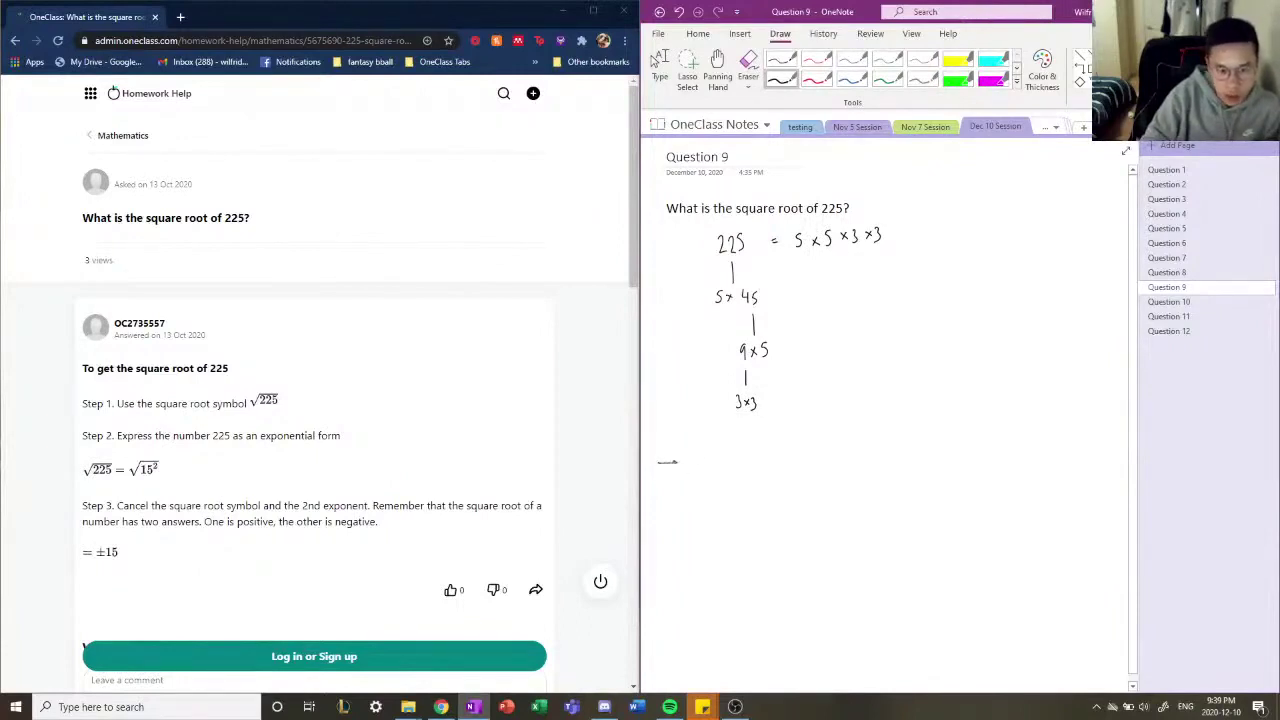
# Step: Ink √225 = √(5×5×3×3), then regroup the factors as √(5×3)(5×3)
pyautogui.moveTo(701, 453)
pyautogui.mouseDown()
pyautogui.moveTo(701, 469)
pyautogui.moveTo(736, 443)
pyautogui.moveTo(713, 468)
pyautogui.mouseUp()
pyautogui.moveTo(714, 457); pyautogui.dragTo(720, 468)
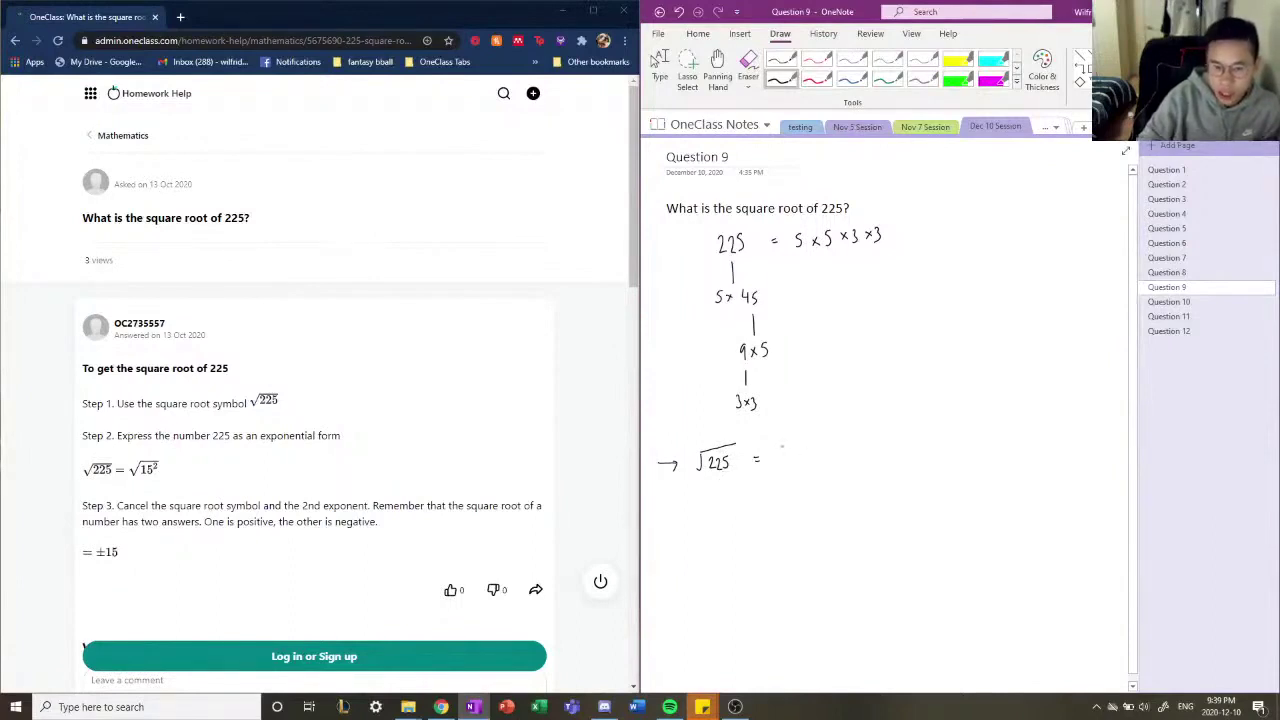
pyautogui.moveTo(782, 445)
pyautogui.mouseDown()
pyautogui.moveTo(781, 462)
pyautogui.moveTo(830, 437)
pyautogui.moveTo(789, 458)
pyautogui.moveTo(838, 459)
pyautogui.mouseUp()
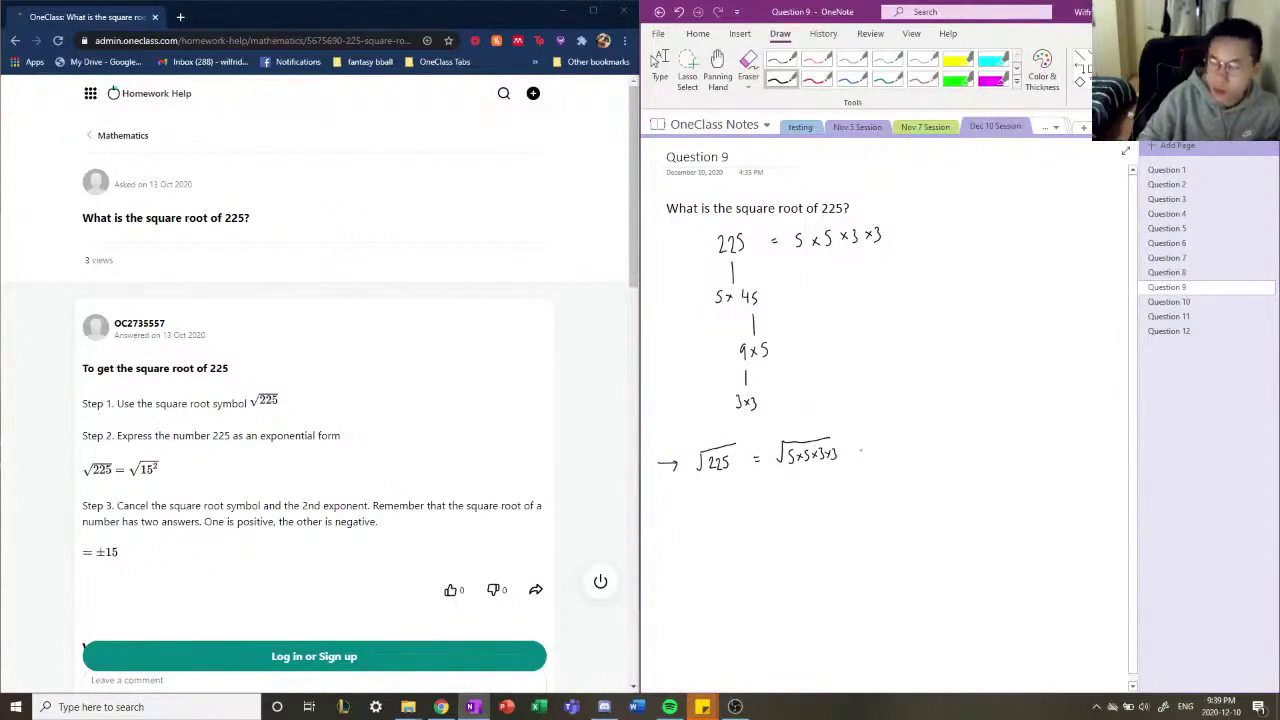
pyautogui.moveTo(757, 491); pyautogui.dragTo(764, 492)
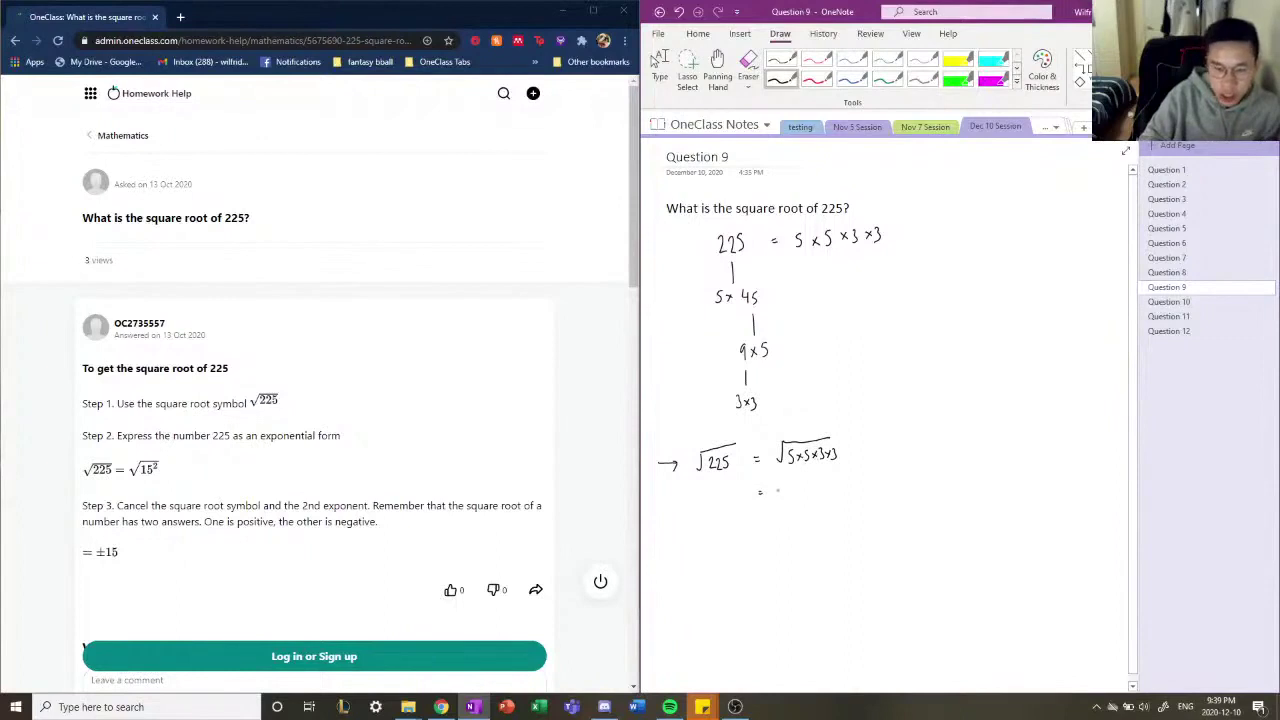
pyautogui.moveTo(779, 486)
pyautogui.mouseDown()
pyautogui.moveTo(834, 481)
pyautogui.moveTo(788, 497)
pyautogui.mouseUp()
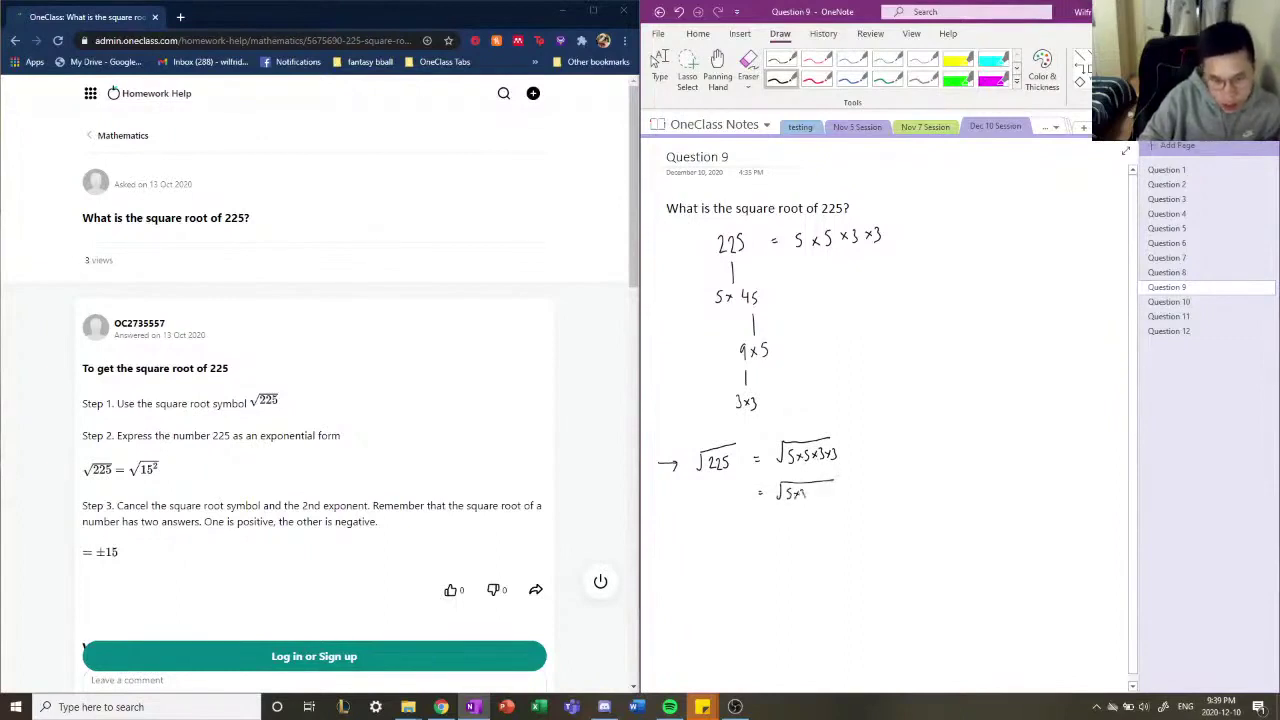
pyautogui.moveTo(786, 488)
pyautogui.mouseDown()
pyautogui.moveTo(785, 503)
pyautogui.moveTo(833, 497)
pyautogui.mouseUp()
pyautogui.moveTo(837, 485); pyautogui.dragTo(843, 500)
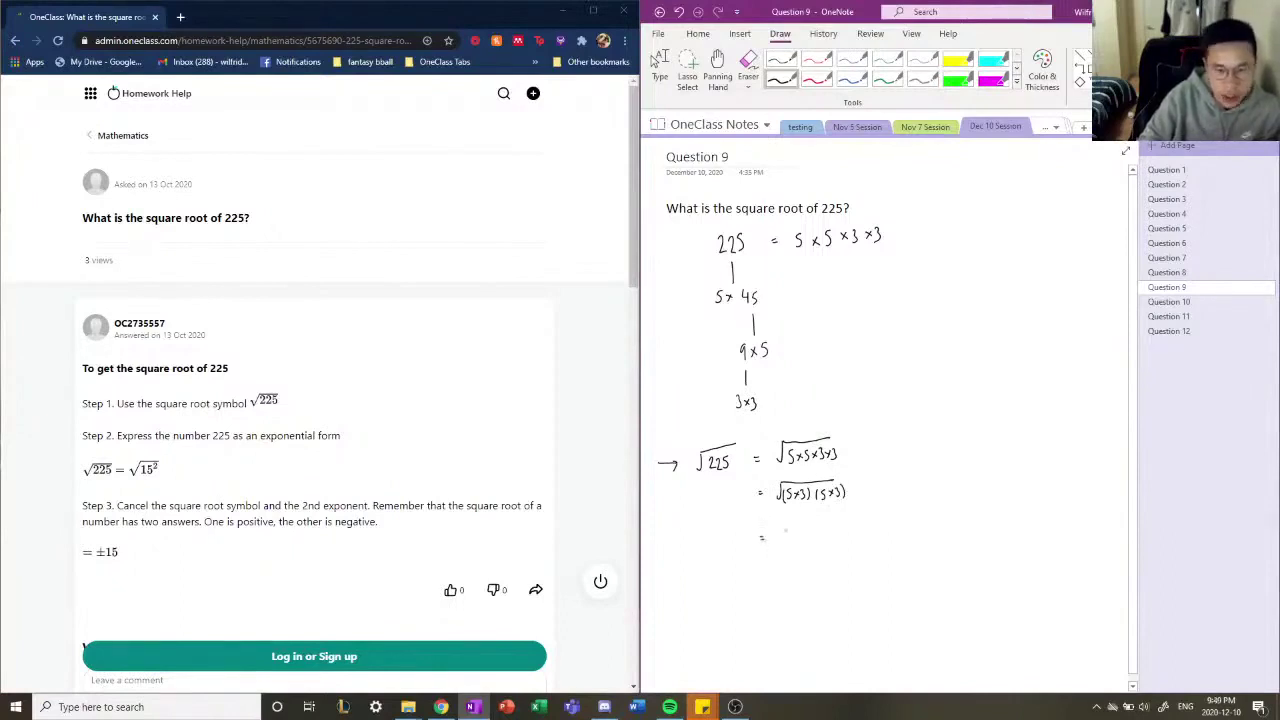
# Step: Continue the working with √(15)(15), = √15², and the final result = 15
pyautogui.moveTo(779, 536)
pyautogui.mouseDown()
pyautogui.moveTo(833, 520)
pyautogui.moveTo(789, 552)
pyautogui.moveTo(830, 542)
pyautogui.mouseUp()
pyautogui.moveTo(835, 526); pyautogui.dragTo(837, 547)
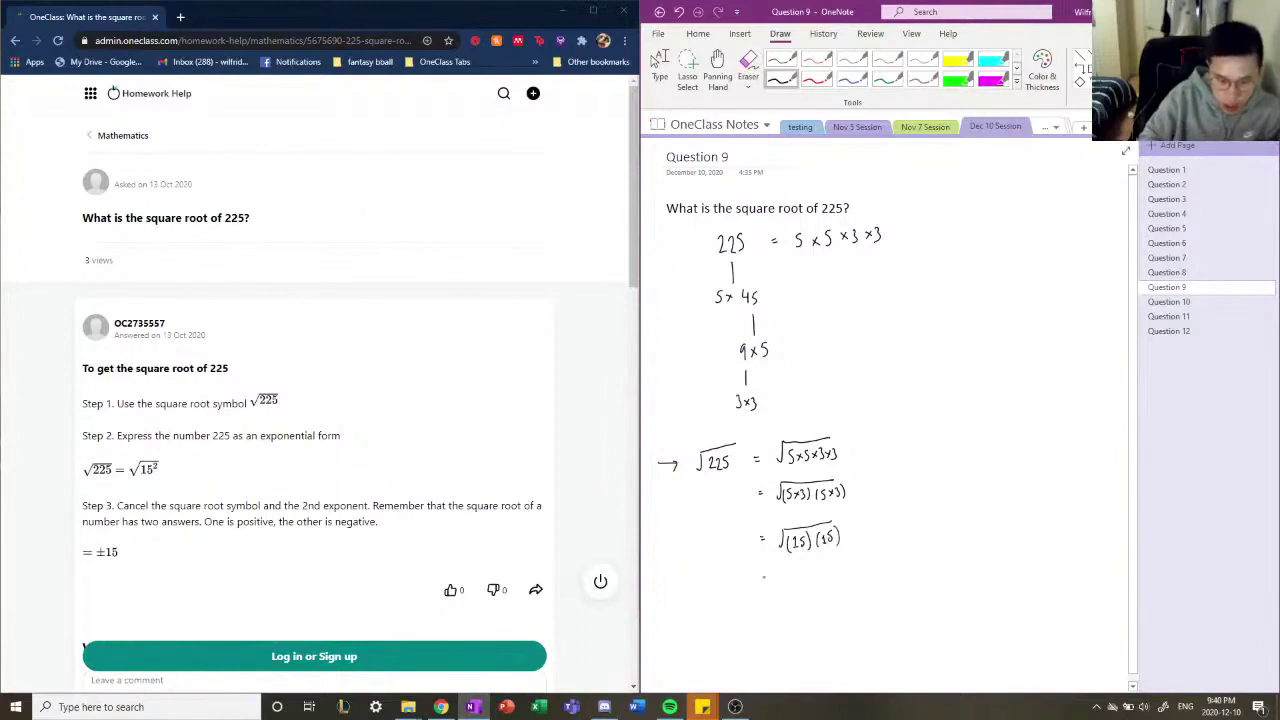
pyautogui.moveTo(762, 575); pyautogui.dragTo(768, 575)
pyautogui.moveTo(762, 579)
pyautogui.mouseDown()
pyautogui.moveTo(826, 568)
pyautogui.moveTo(809, 579)
pyautogui.mouseUp()
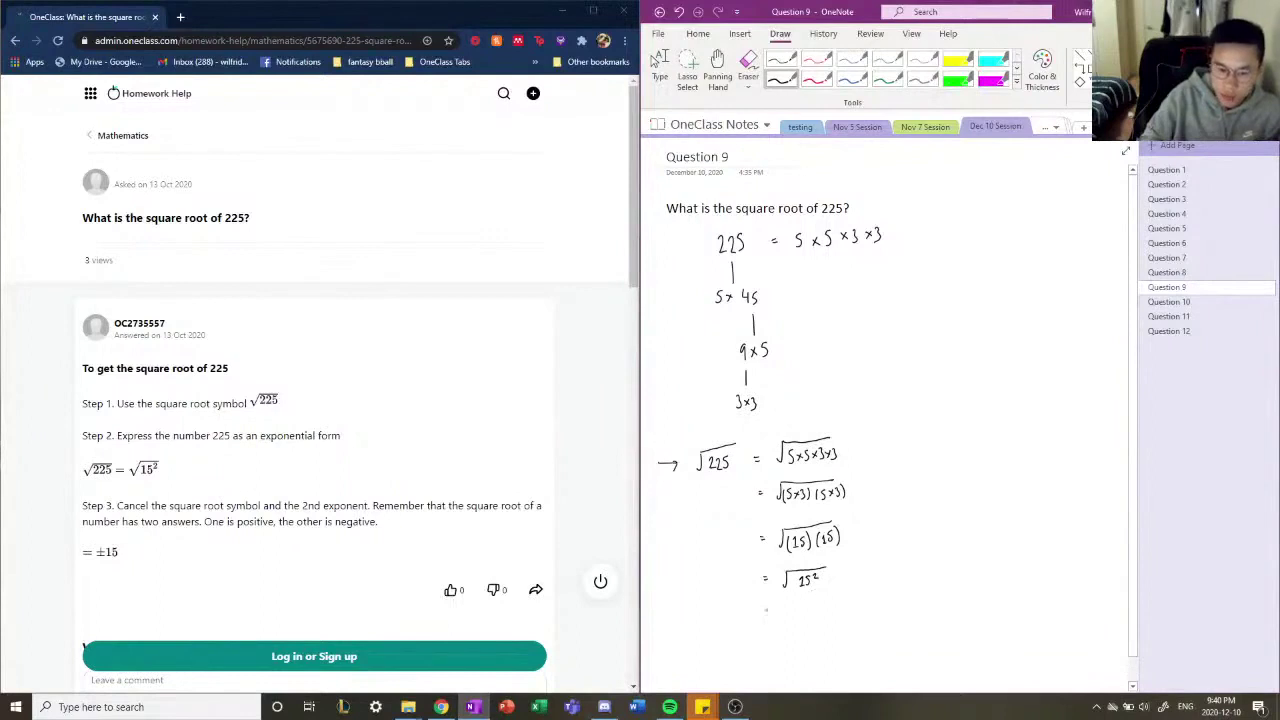
pyautogui.moveTo(790, 603); pyautogui.dragTo(795, 615)
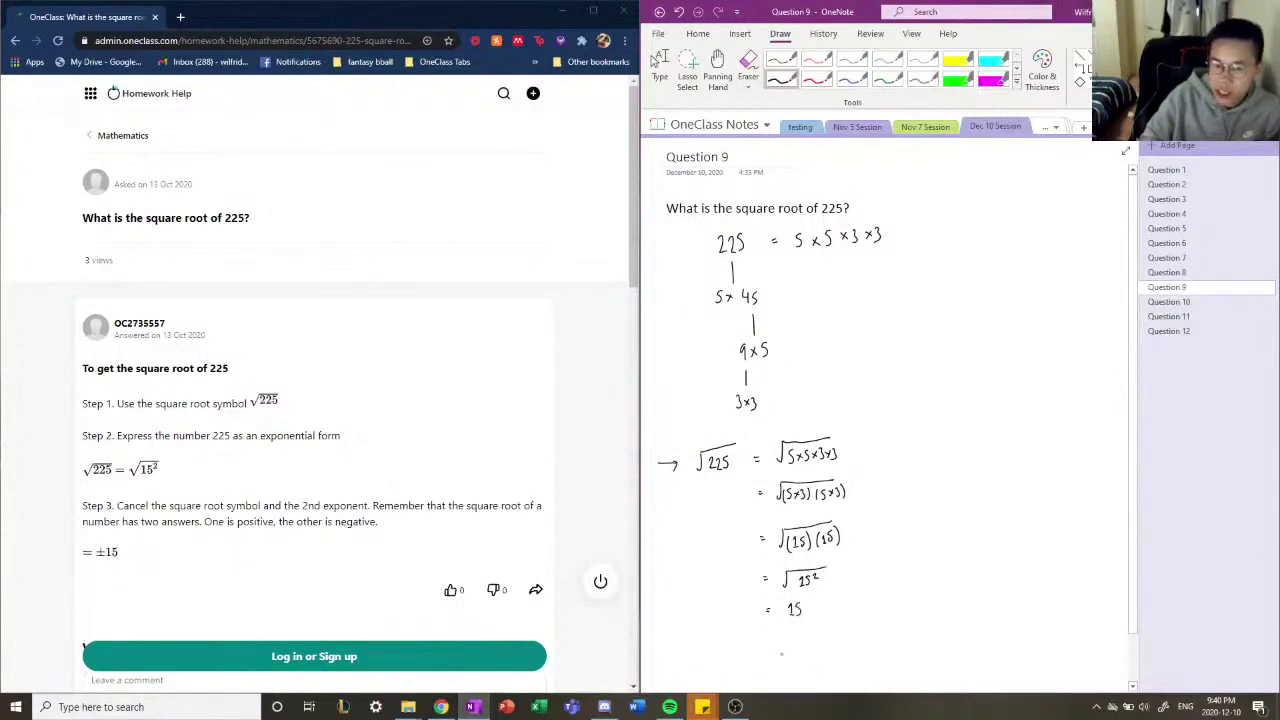
pyautogui.scroll(-2, 855, 563)
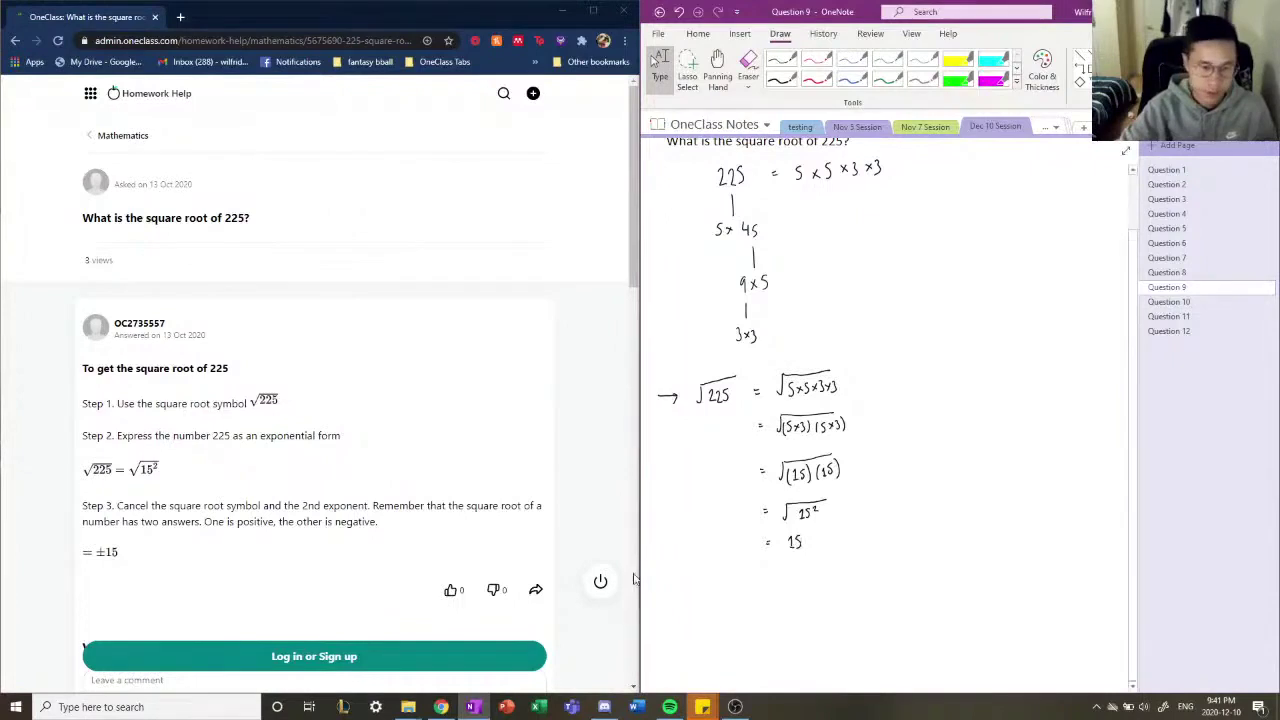
# Step: Scroll to the Verify solution section and activate the Leave a comment box
pyautogui.rightClick(677, 551)
pyautogui.scroll(-2, 252, 500)
pyautogui.click(252, 506)
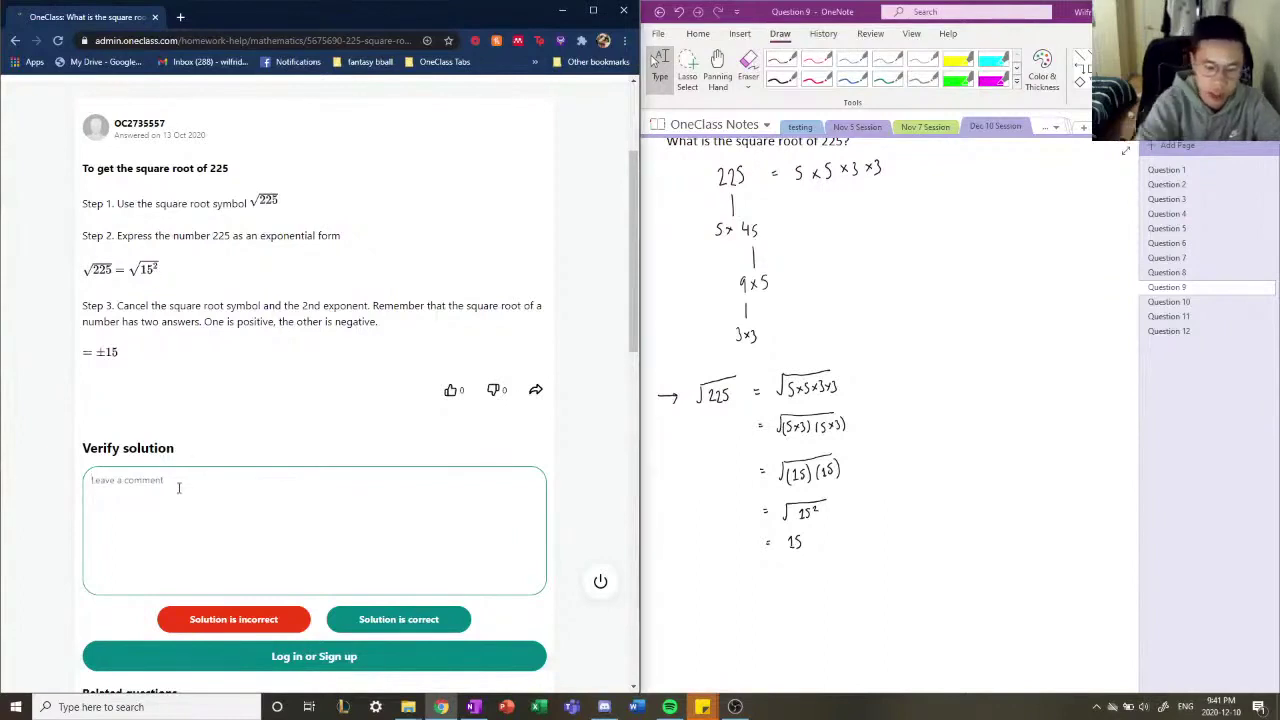
# Step: Comment 'This solution is almost correct…', explaining the ± sign needn't be assumed
pyautogui.write('This solution ')
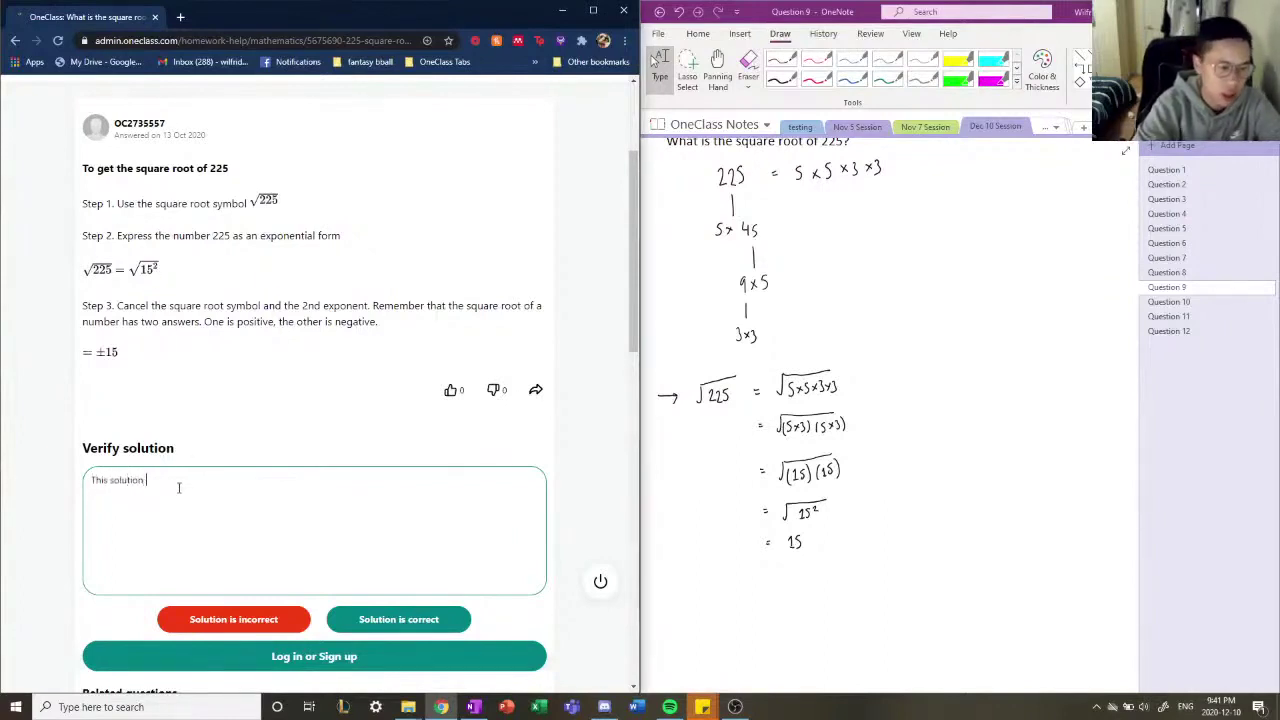
pyautogui.write('is ')
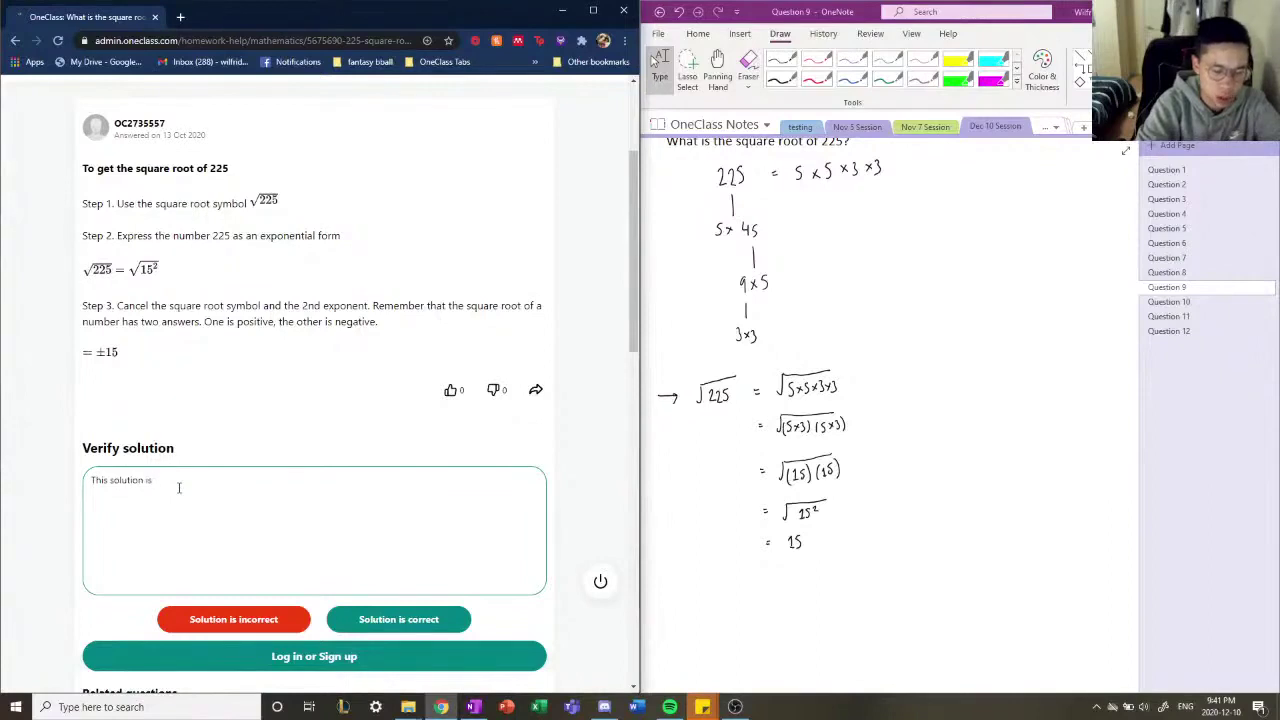
pyautogui.write('almost correct')
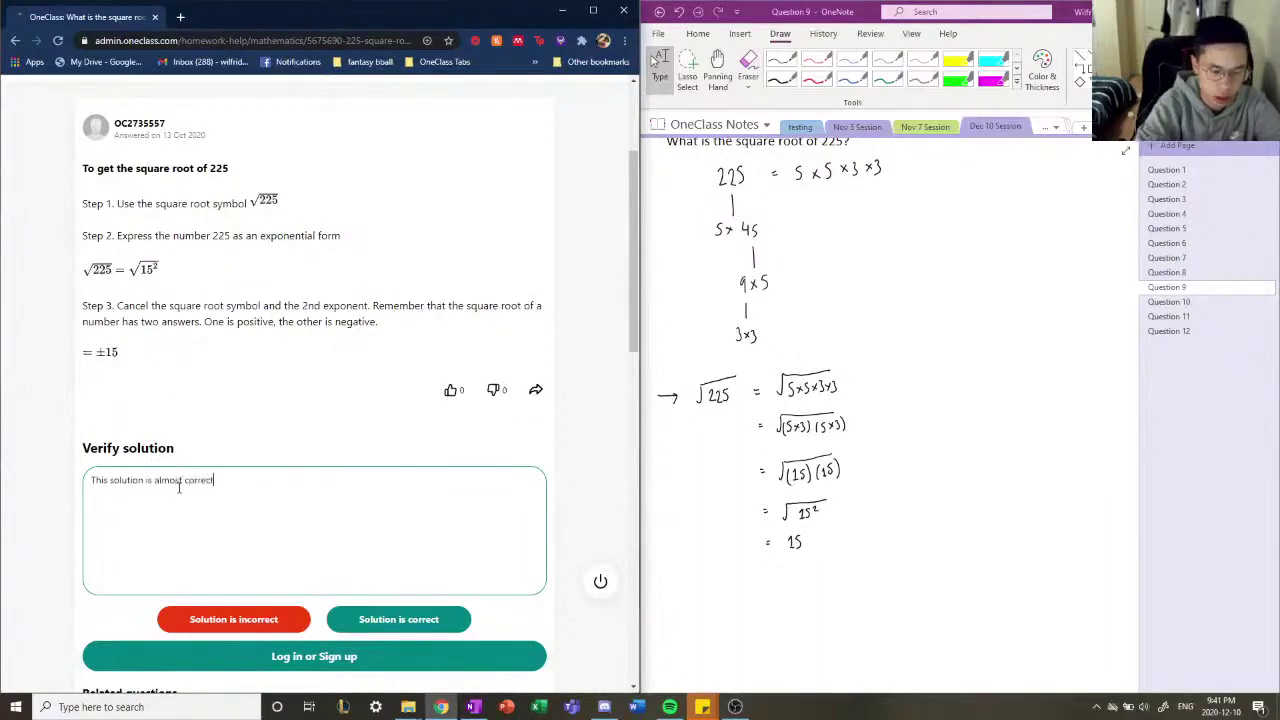
pyautogui.write('. You do not')
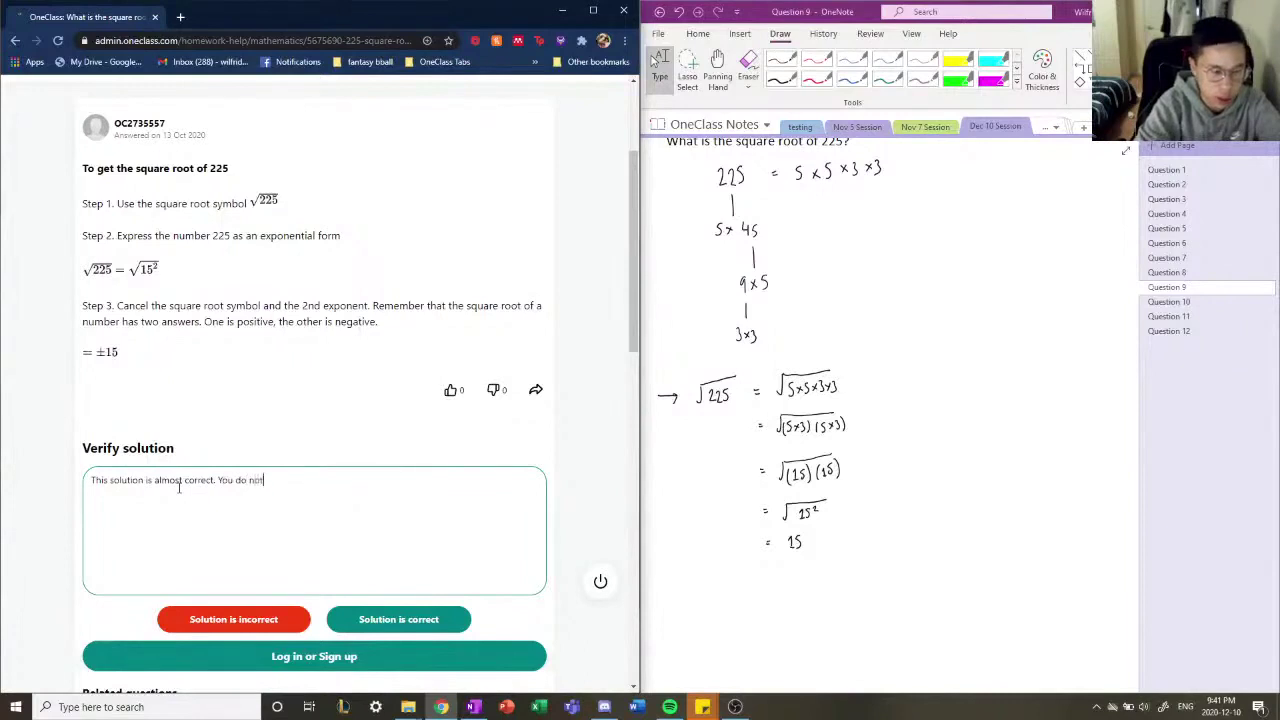
pyautogui.write(' need to assu')
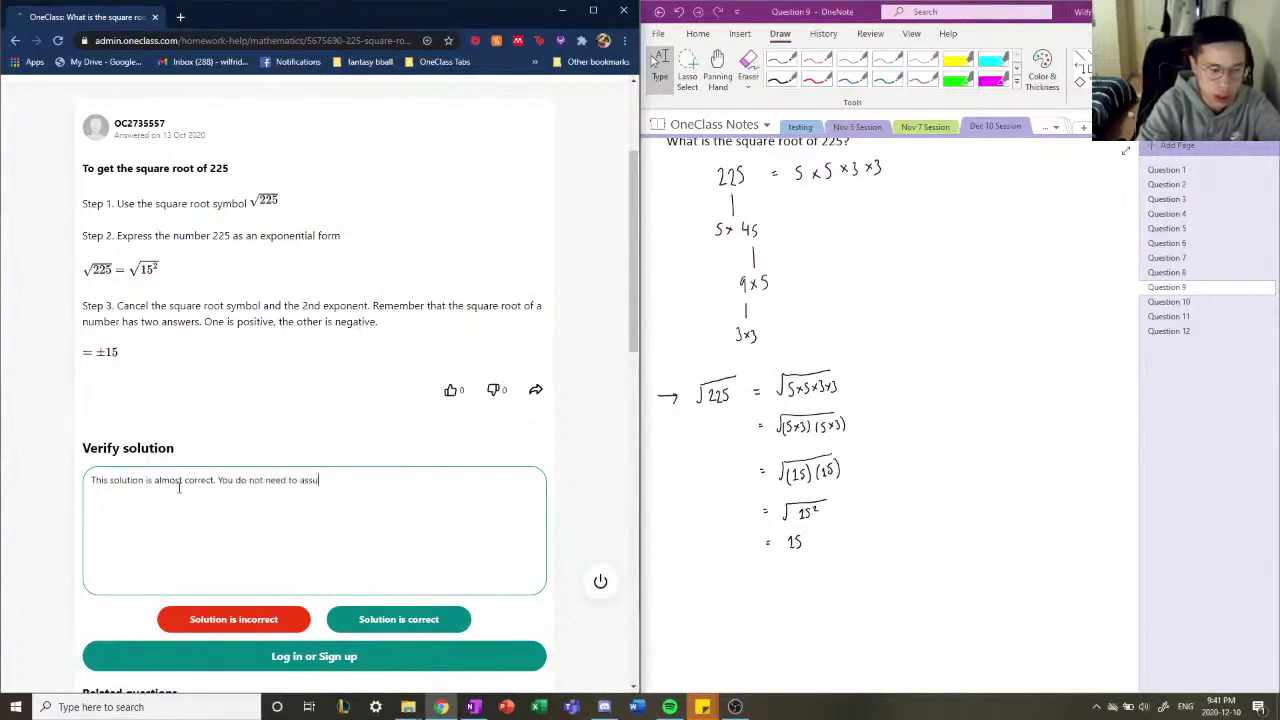
pyautogui.write('me the ')
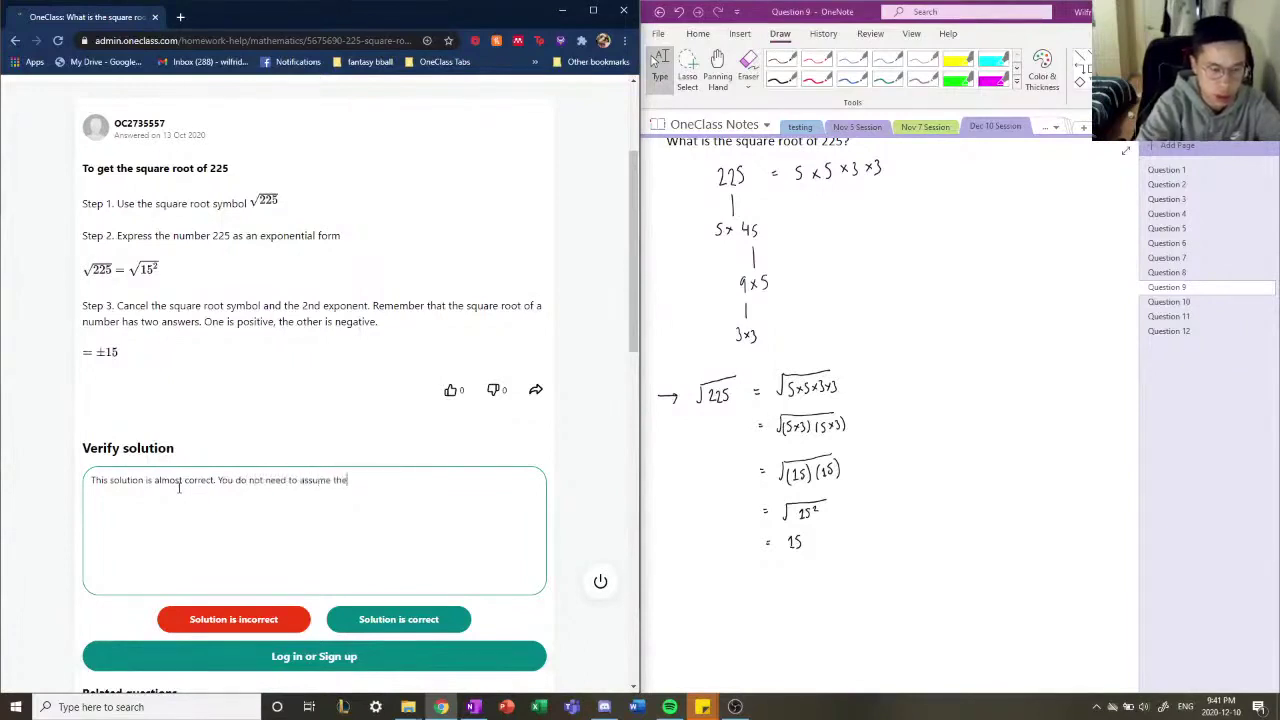
pyautogui.write('sign ')
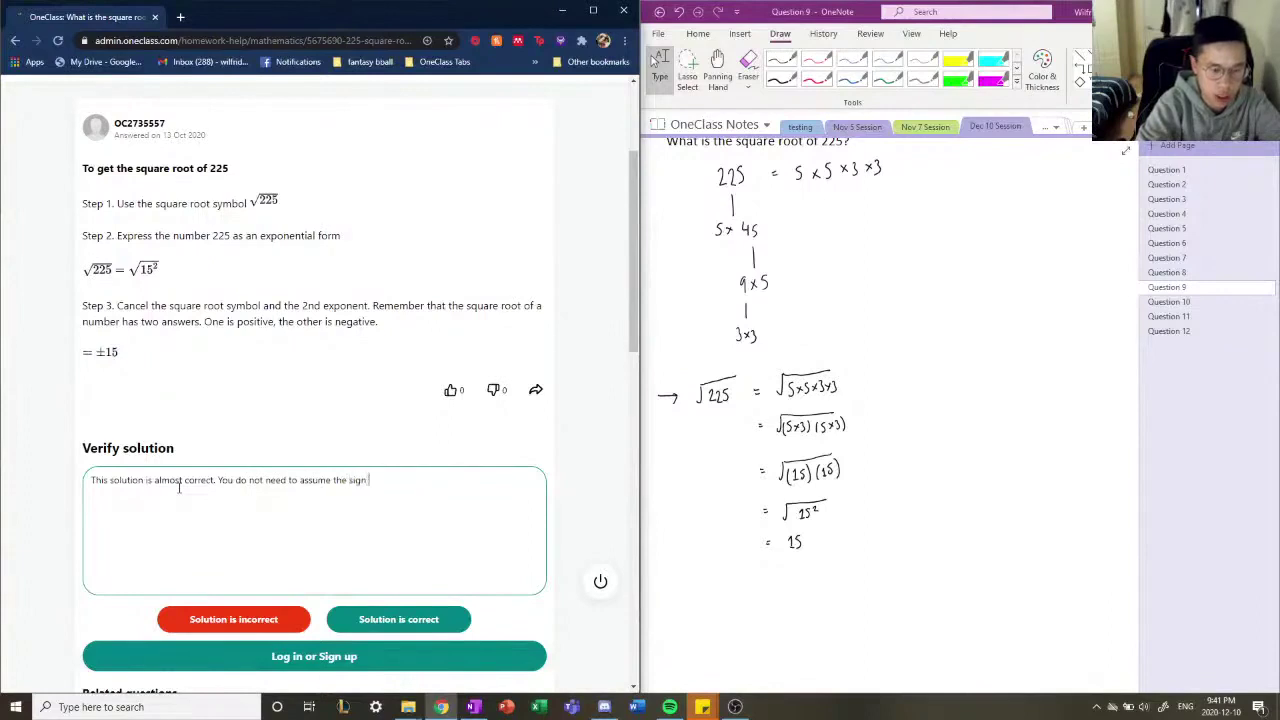
pyautogui.write('of the numbe')
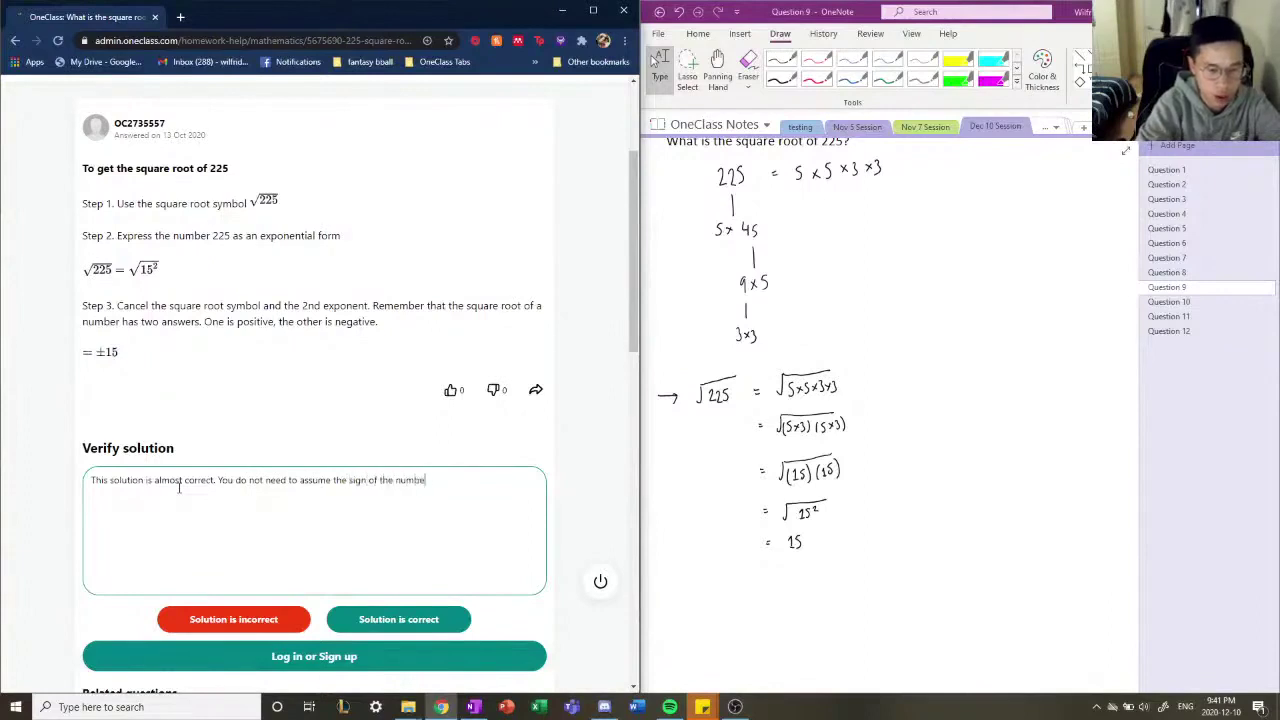
pyautogui.write('r as it is st')
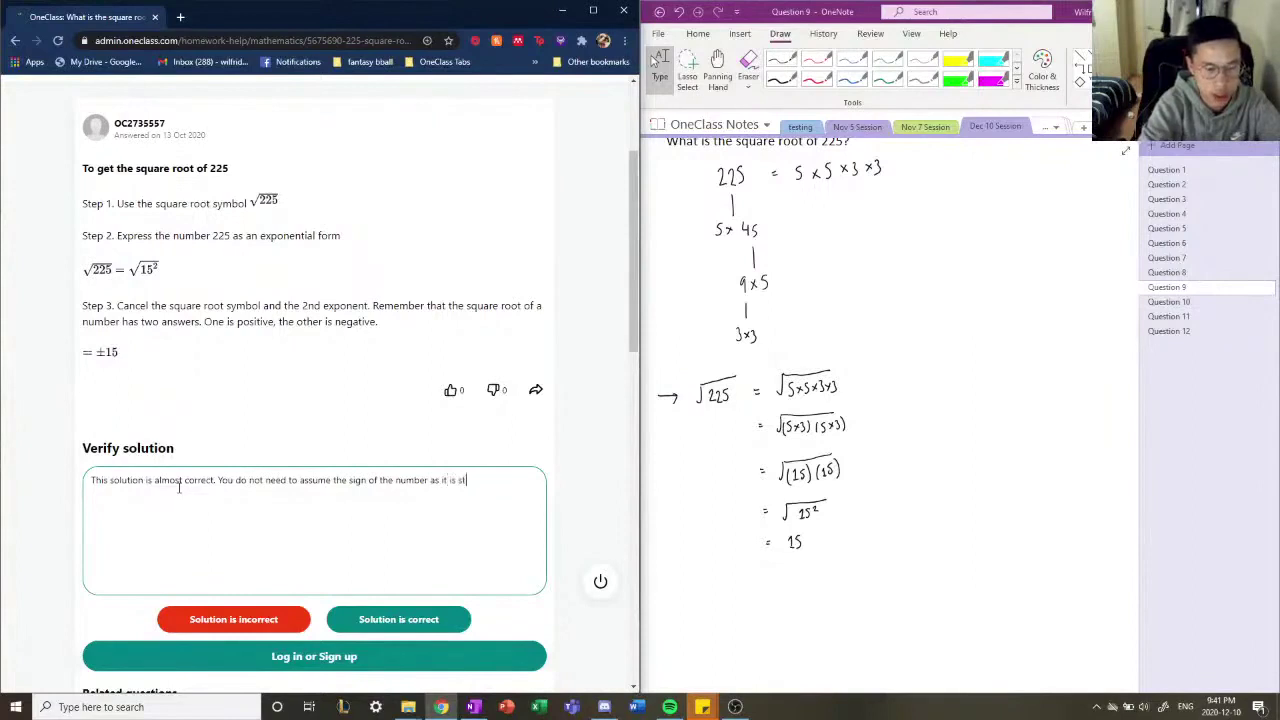
pyautogui.write('ated within the ')
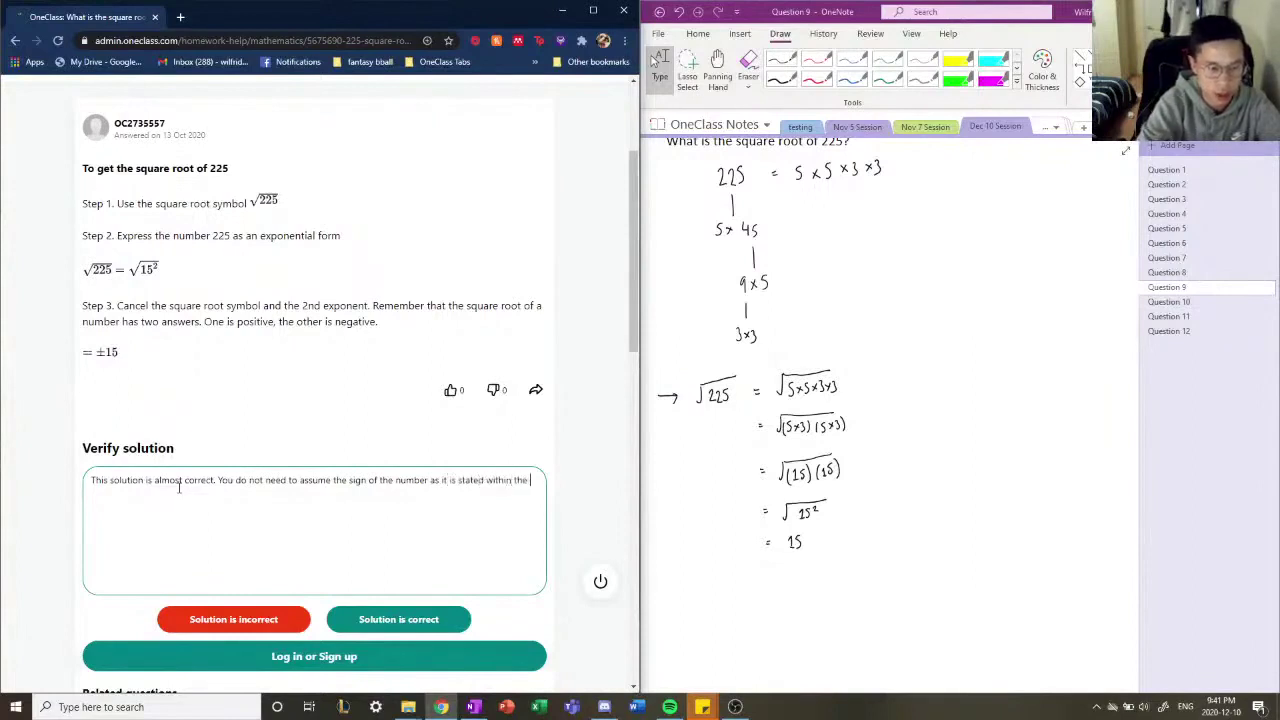
pyautogui.write('square root ')
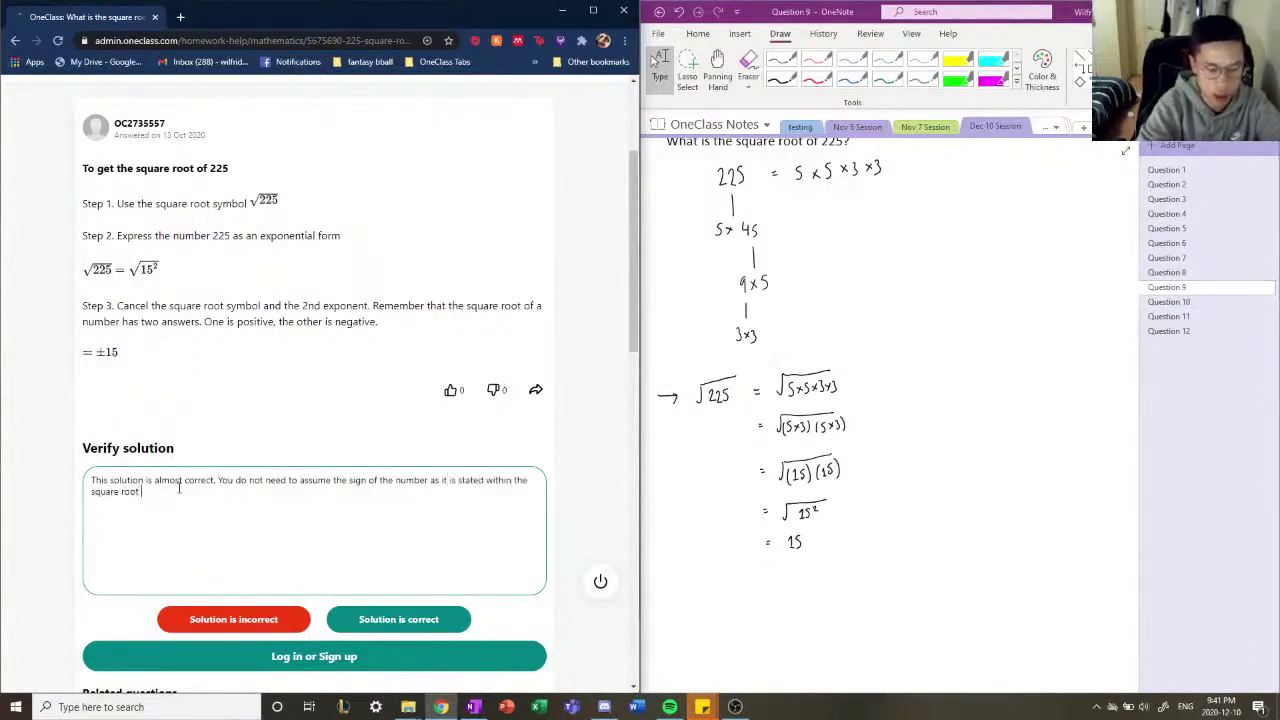
pyautogui.write('already.')
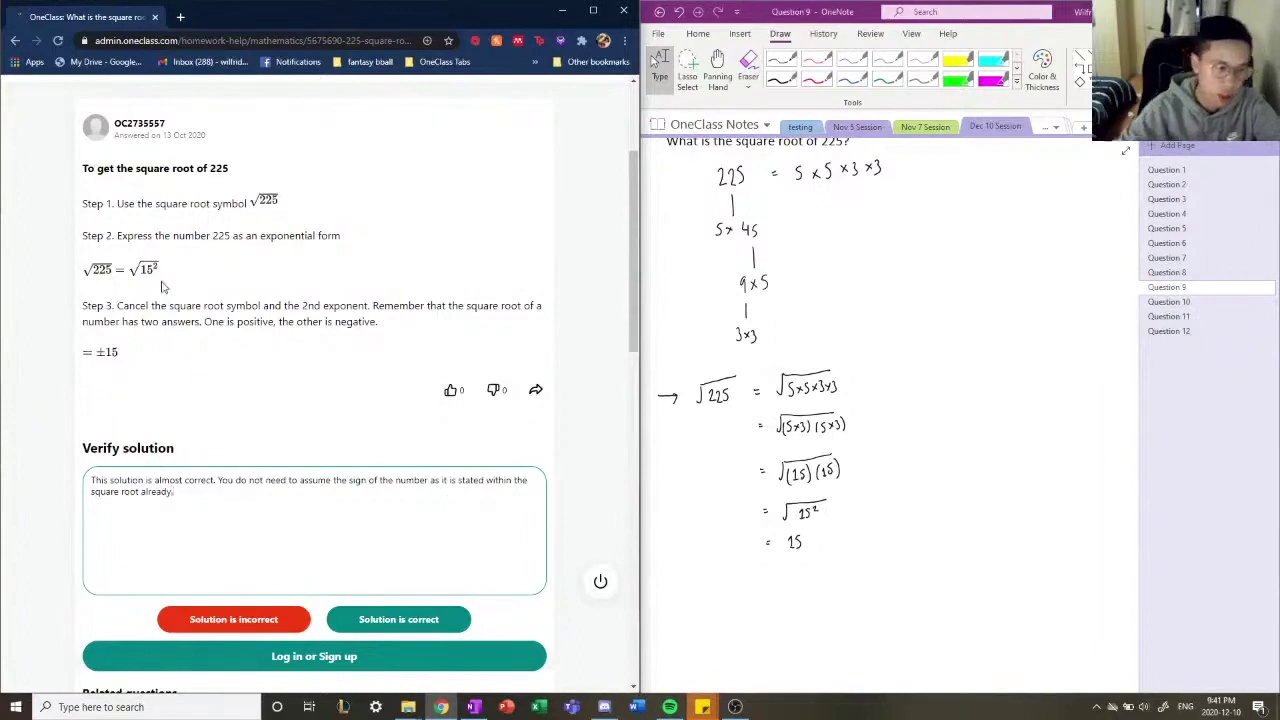